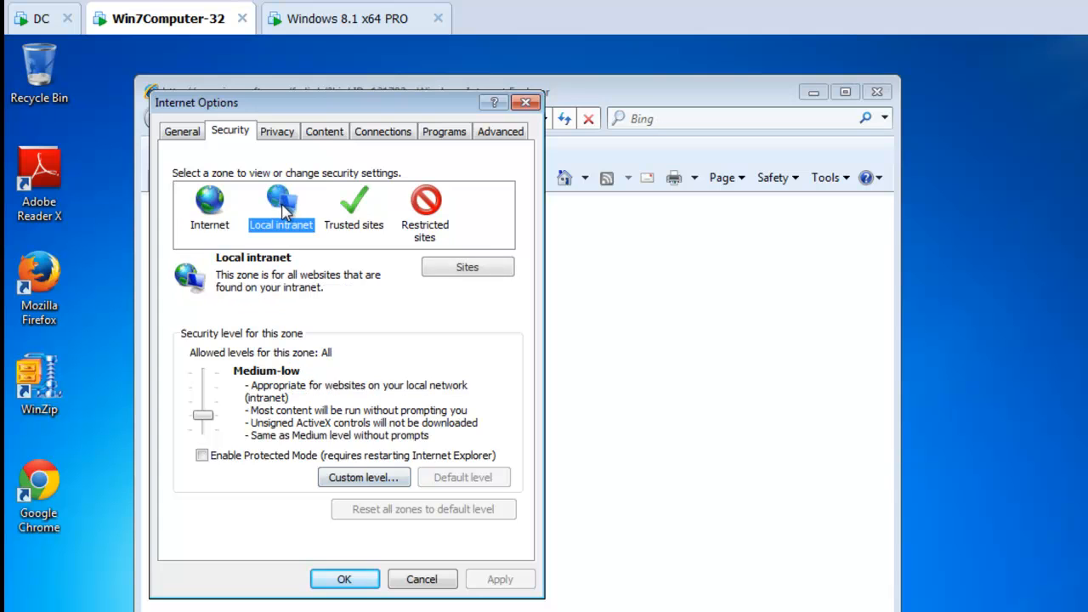
Examine the custom security settings of the Local intranet zone, then cancel out of them
left_click(372, 478)
left_click_drag(317, 129, 612, 208)
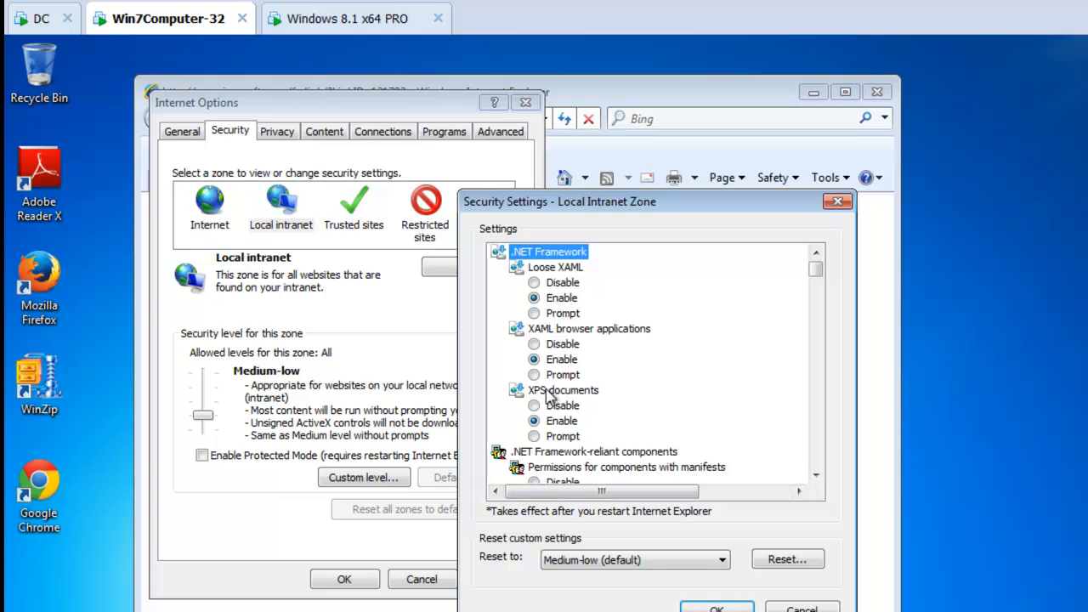
key("Escape")
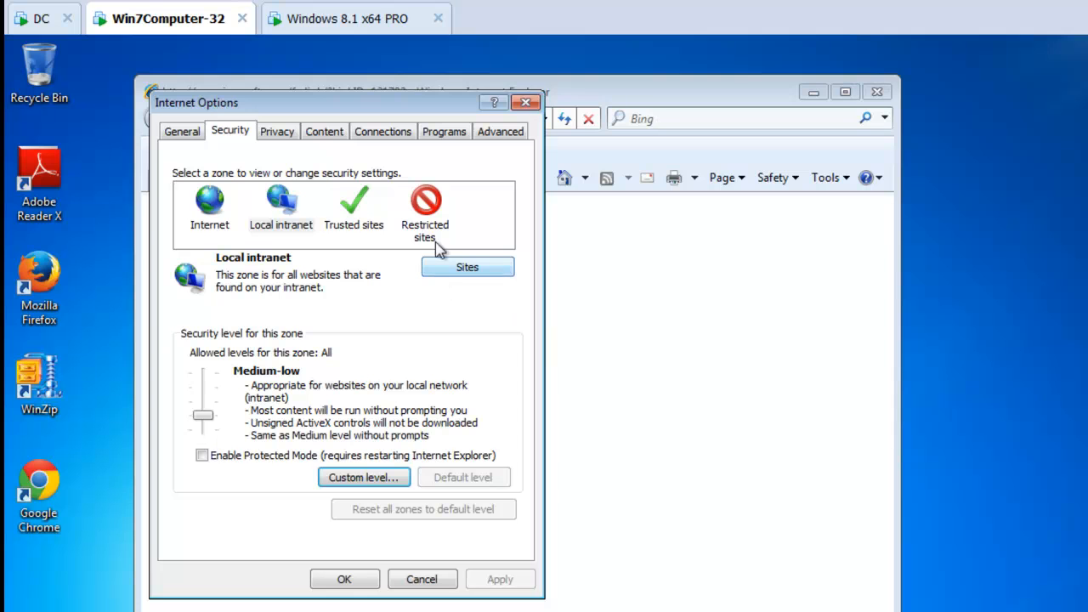
Examine the website list of the Trusted sites zone, then close Internet Options
left_click(364, 210)
left_click(486, 267)
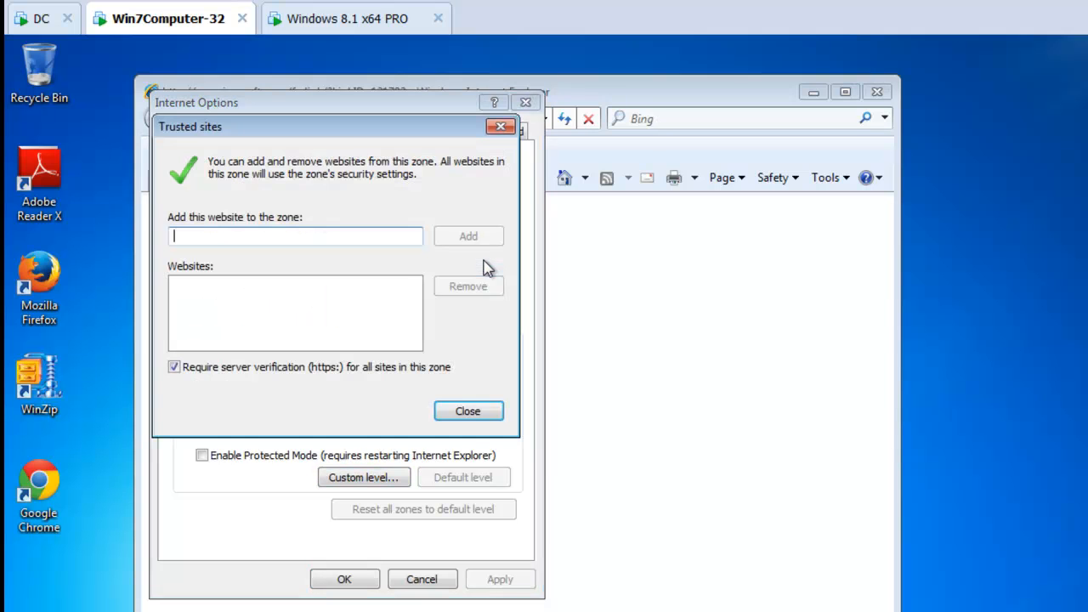
left_click_drag(347, 145, 753, 143)
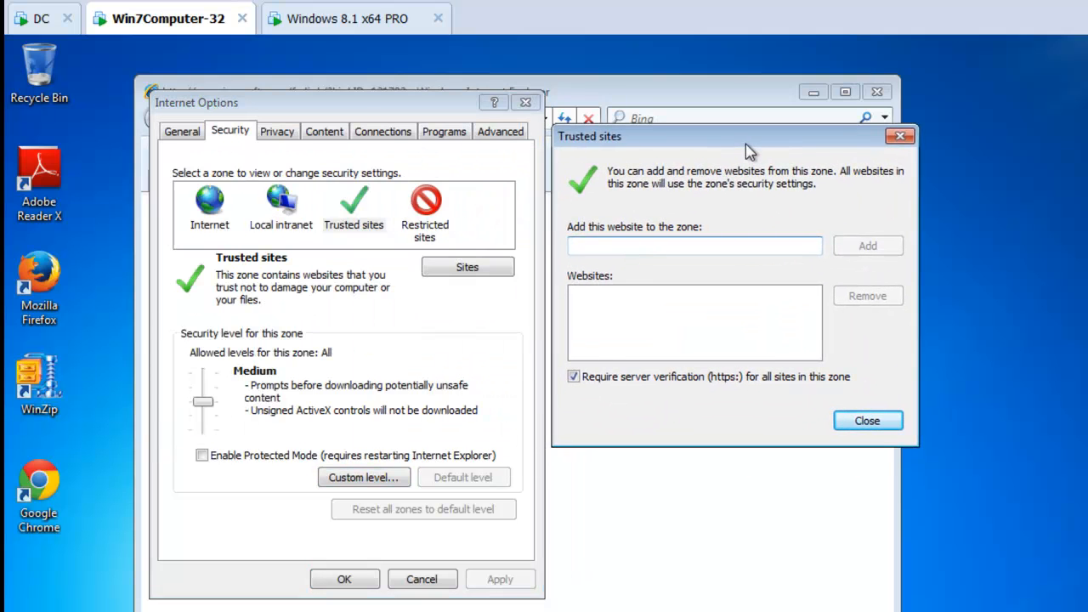
key("Escape")
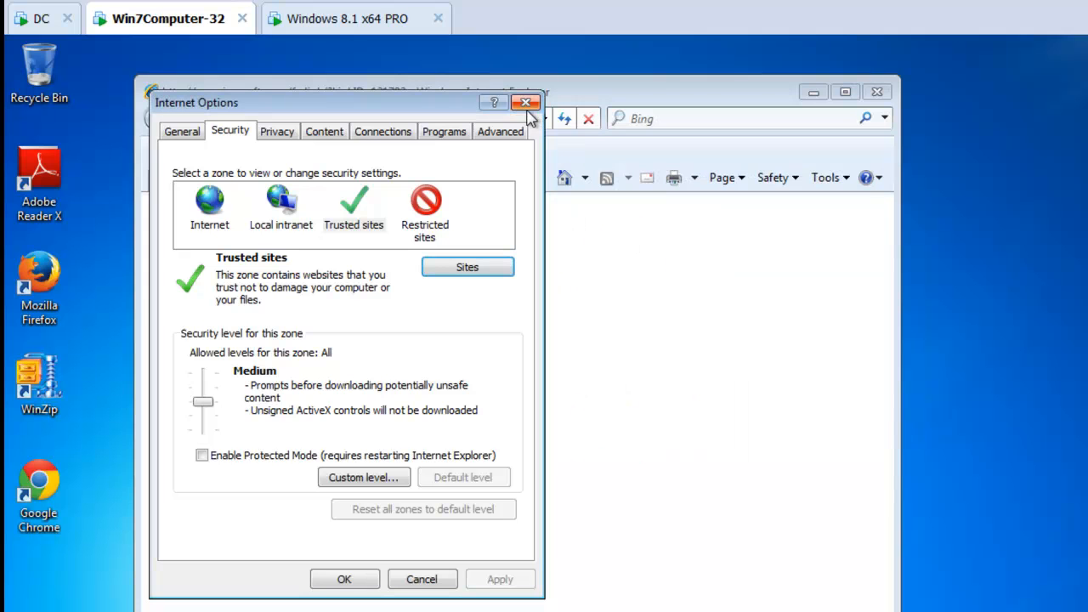
left_click(525, 102)
On the DC machine, open the security settings of the Internet Explorer entry in the user-side PolicyPak applications
left_click(41, 19)
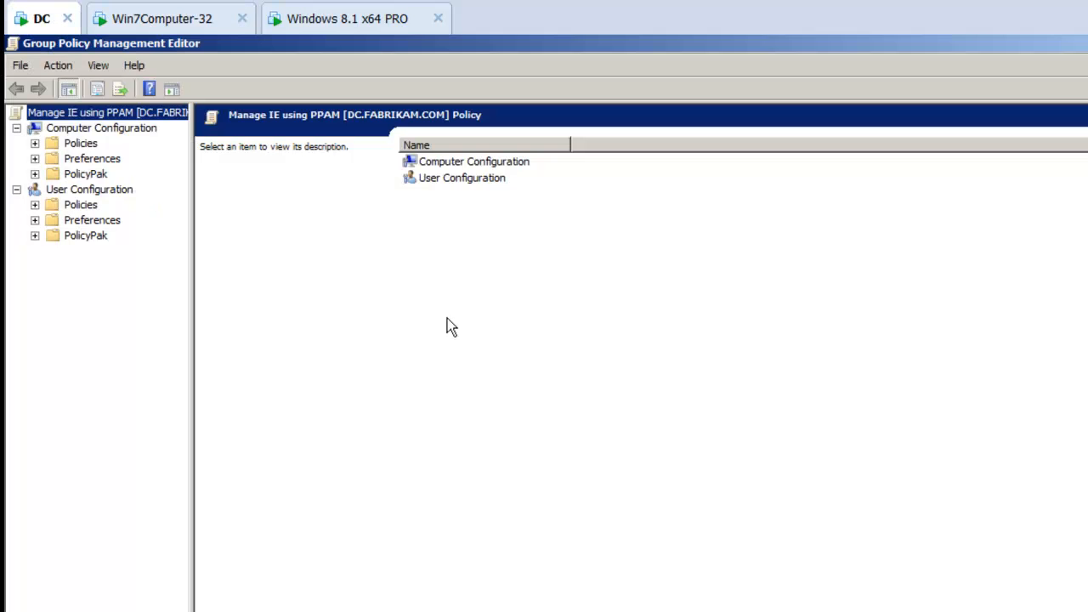
left_click(36, 236)
left_click(105, 257)
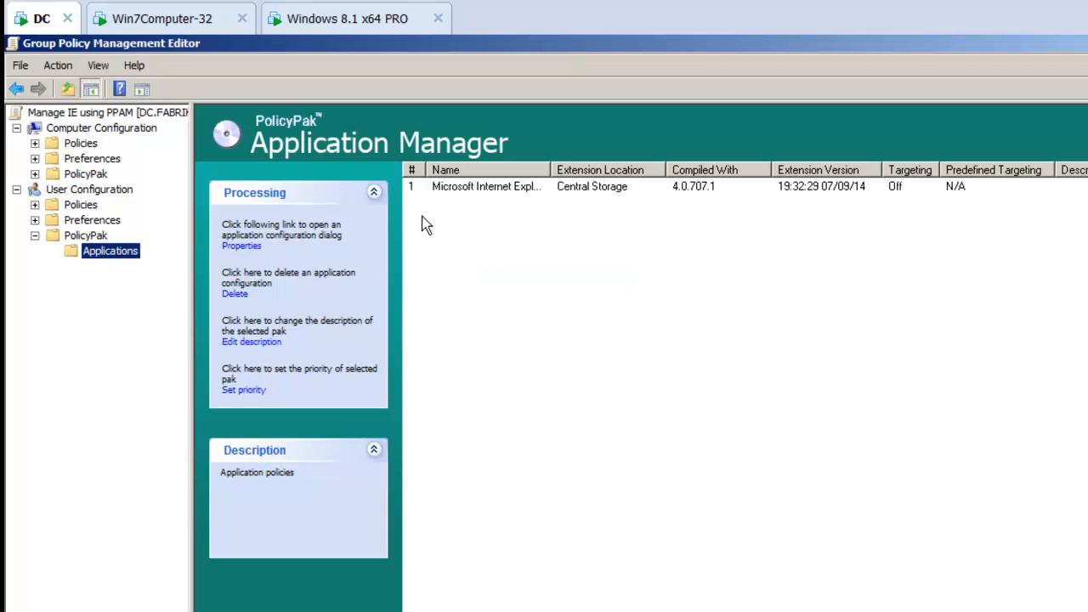
left_click_drag(551, 169, 733, 173)
double_click(629, 187)
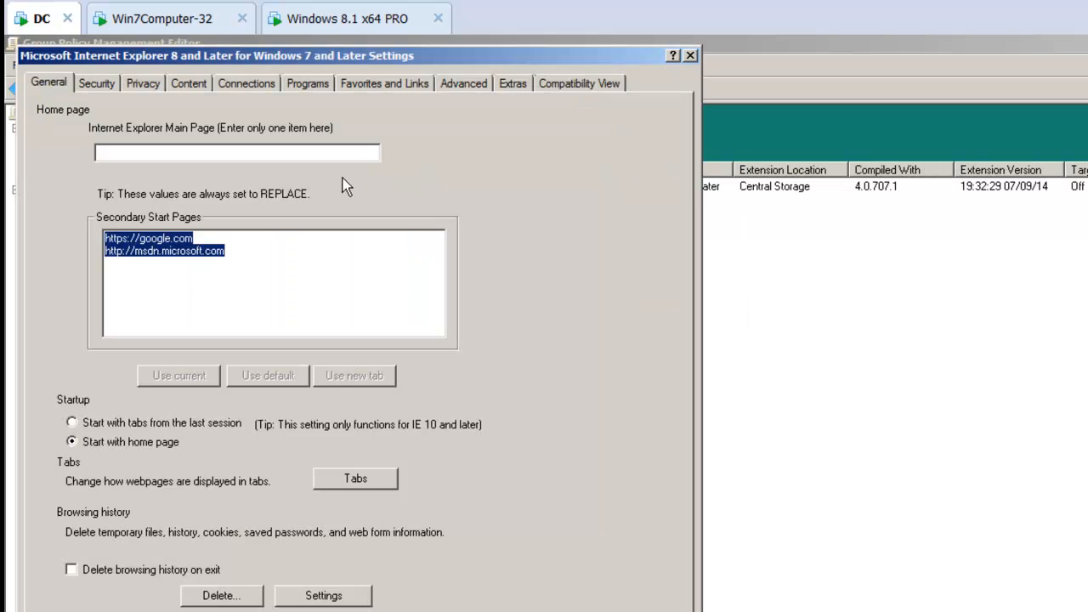
left_click(96, 83)
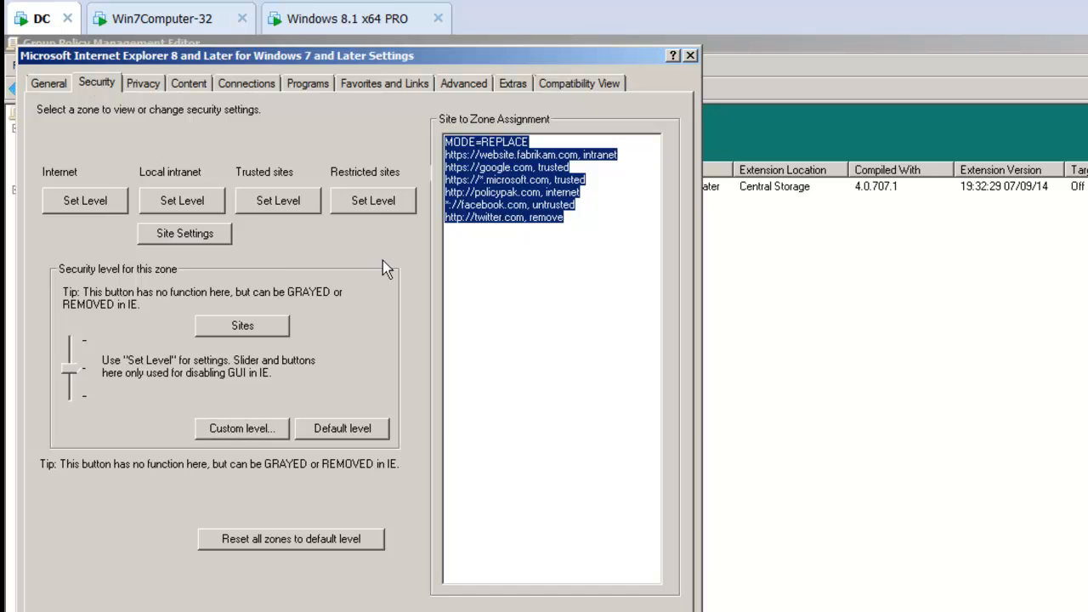
Set the Local intranet security level to Custom, with Loose XAML and XAML browser applications both set to Prompt
left_click(195, 204)
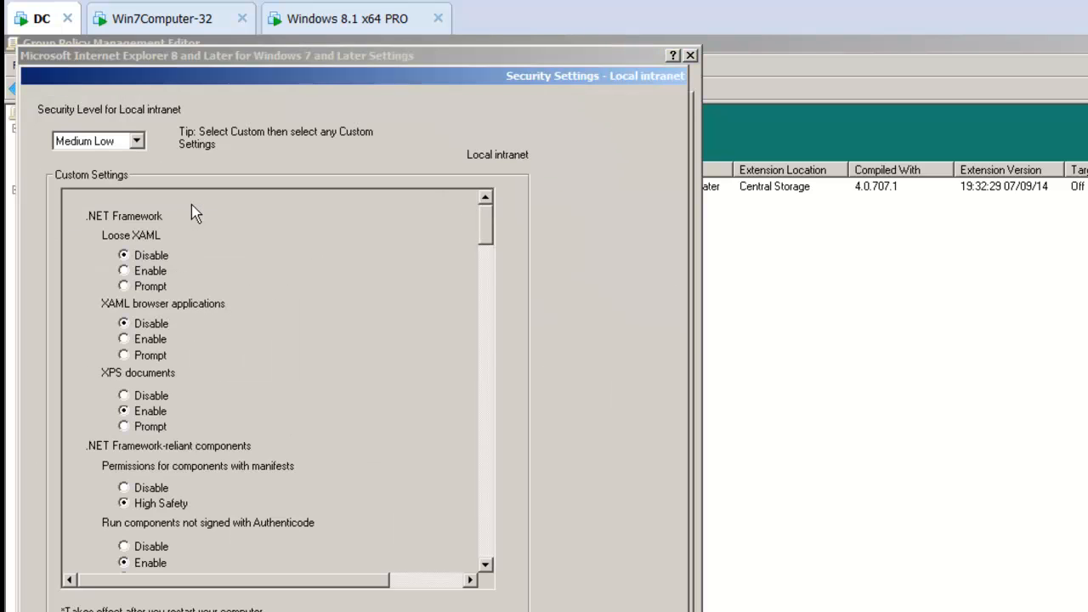
left_click(131, 142)
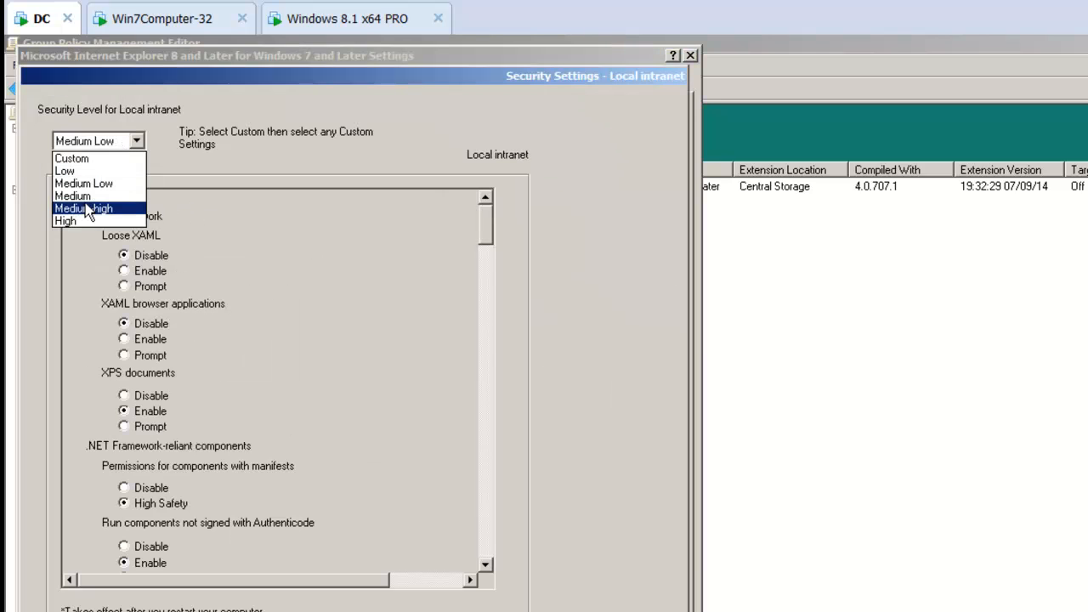
left_click(85, 171)
left_click(106, 142)
left_click(76, 158)
left_click(145, 285)
left_click(149, 356)
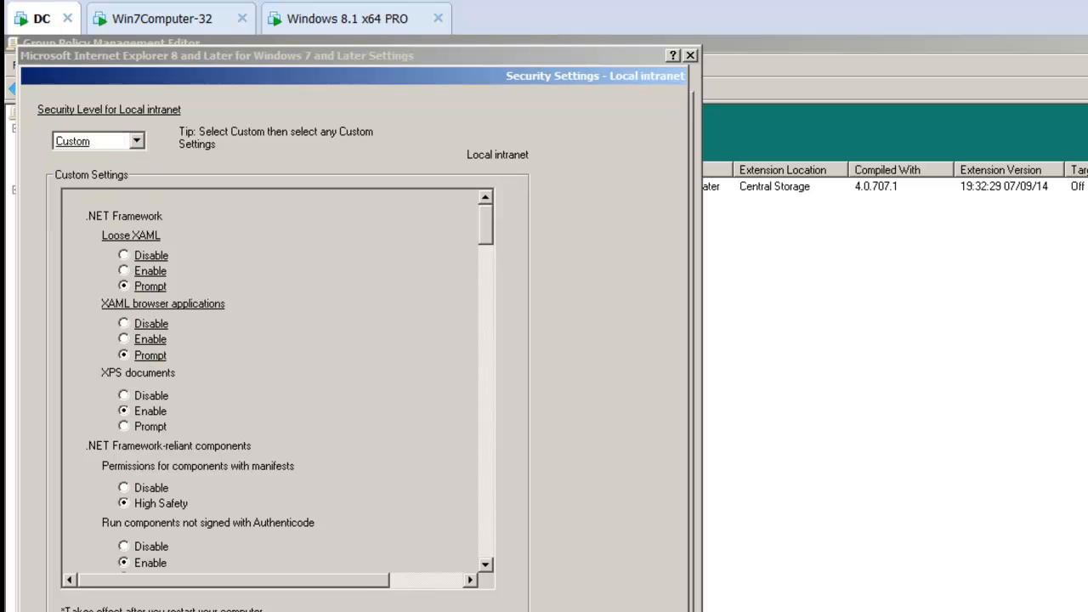
left_click(575, 610)
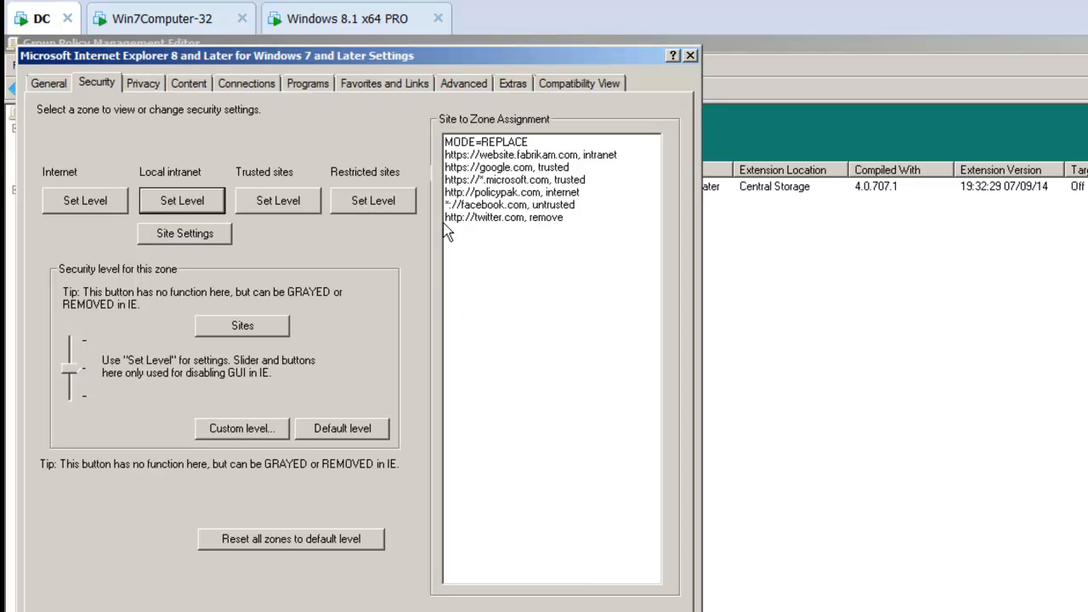
Activate the Site to Zone Assignment list by adding a line break after its last entry
left_click(604, 231)
key("Return")
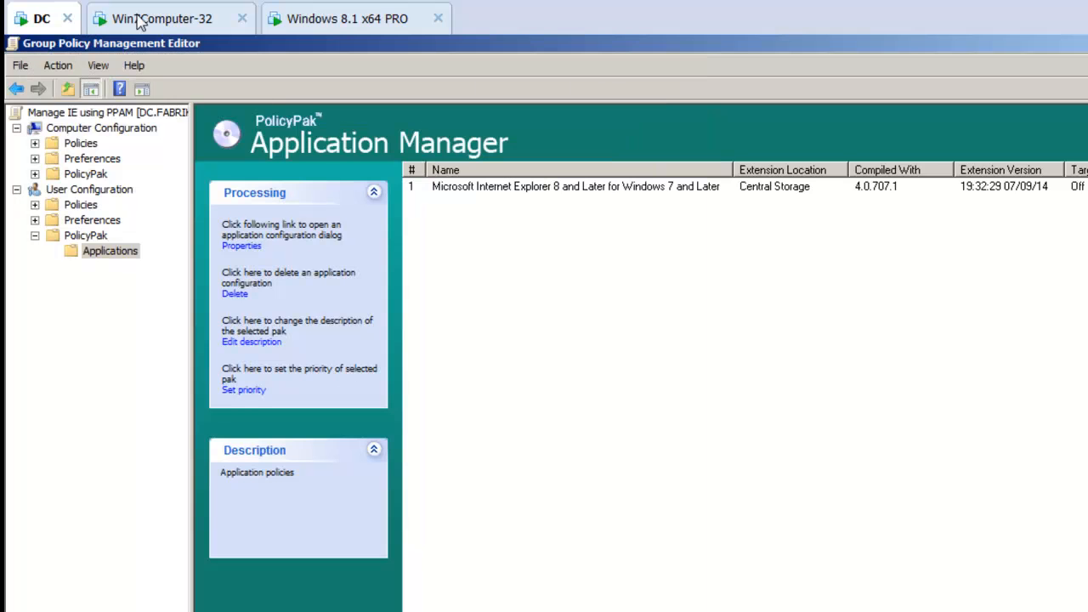
Switch to Win7Computer-32, close all Internet Explorer tabs, and run gpupdate in a command prompt
left_click(137, 16)
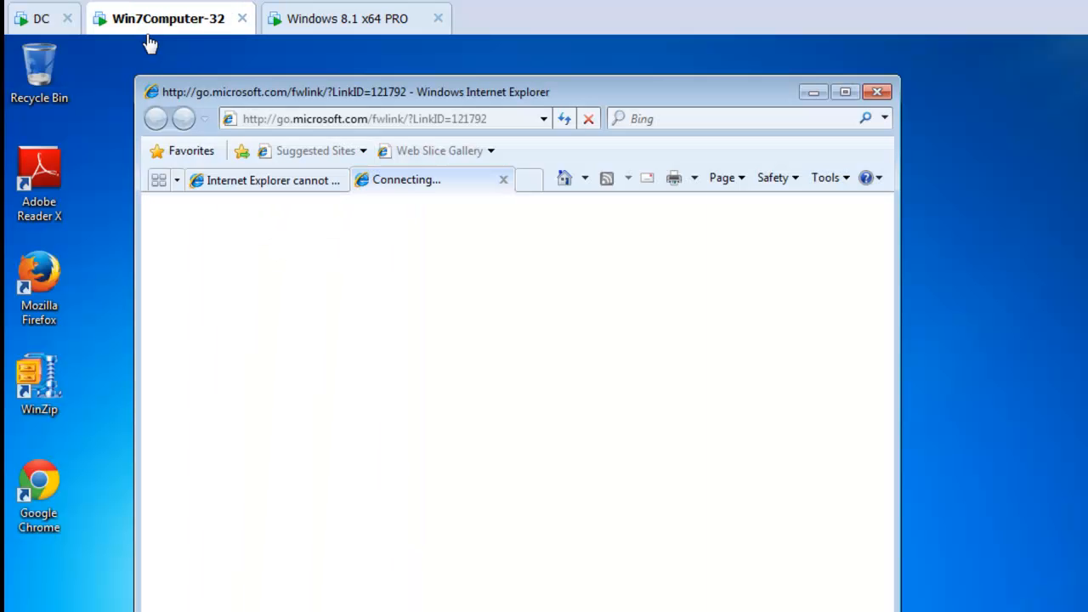
key("alt+F4")
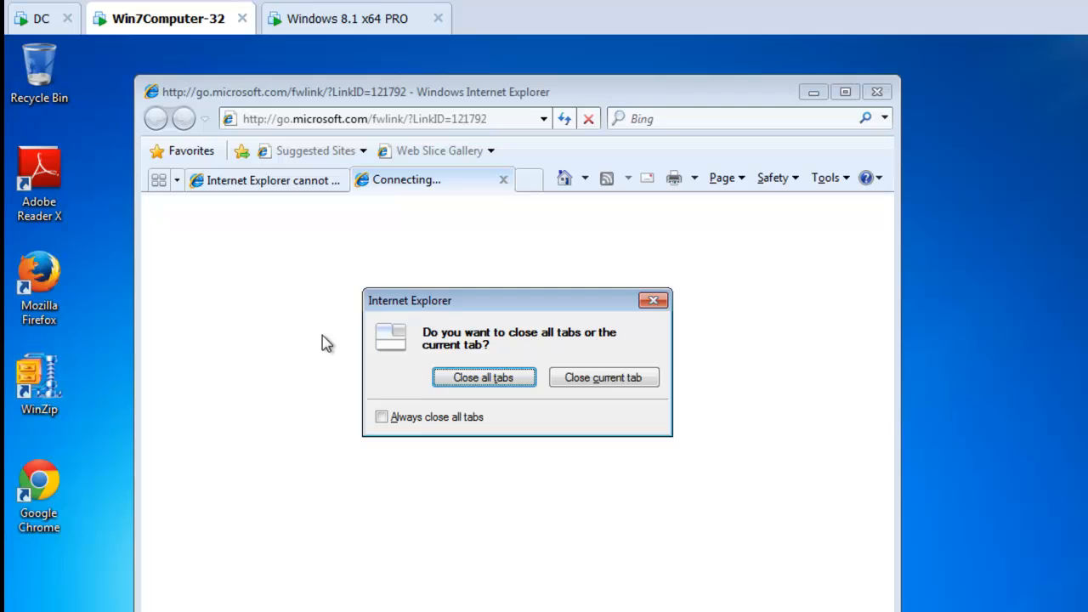
left_click(449, 376)
key("super")
type("cmd")
key("Return")
type("gpudate")
key("Return")
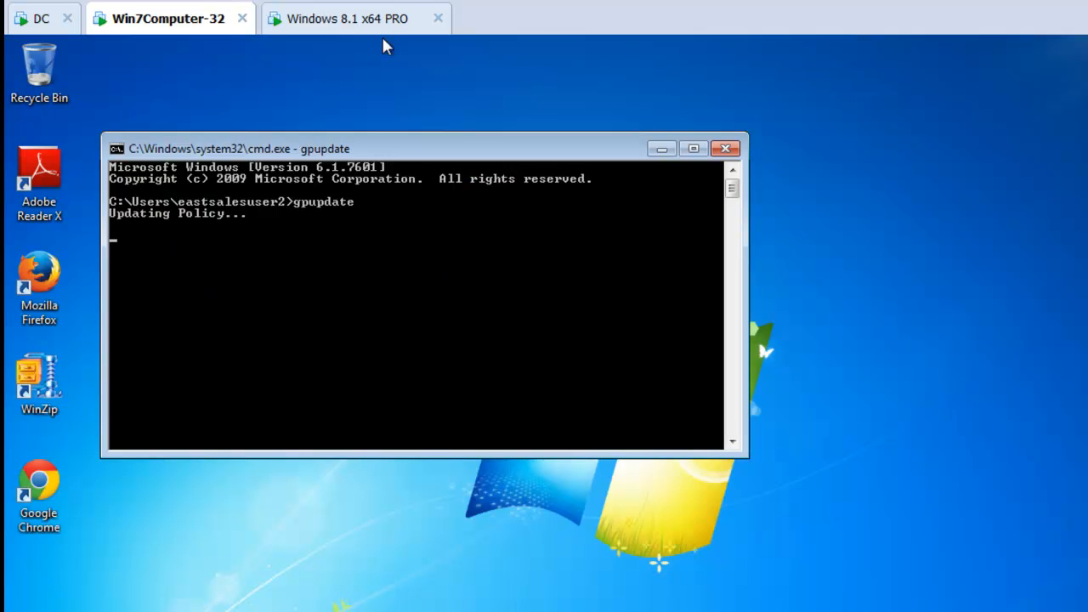
Switch to the Windows 8.1 x64 PRO machine and run gpupdate in a command prompt
left_click(366, 20)
key("super")
type("cmd")
key("Return")
type("gpupdate")
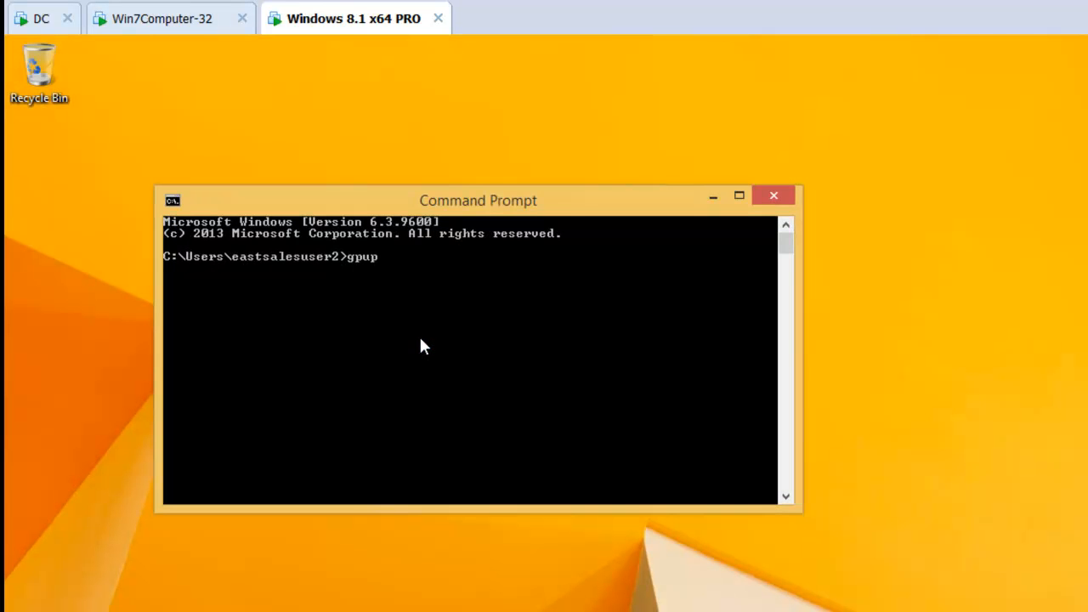
key("Return")
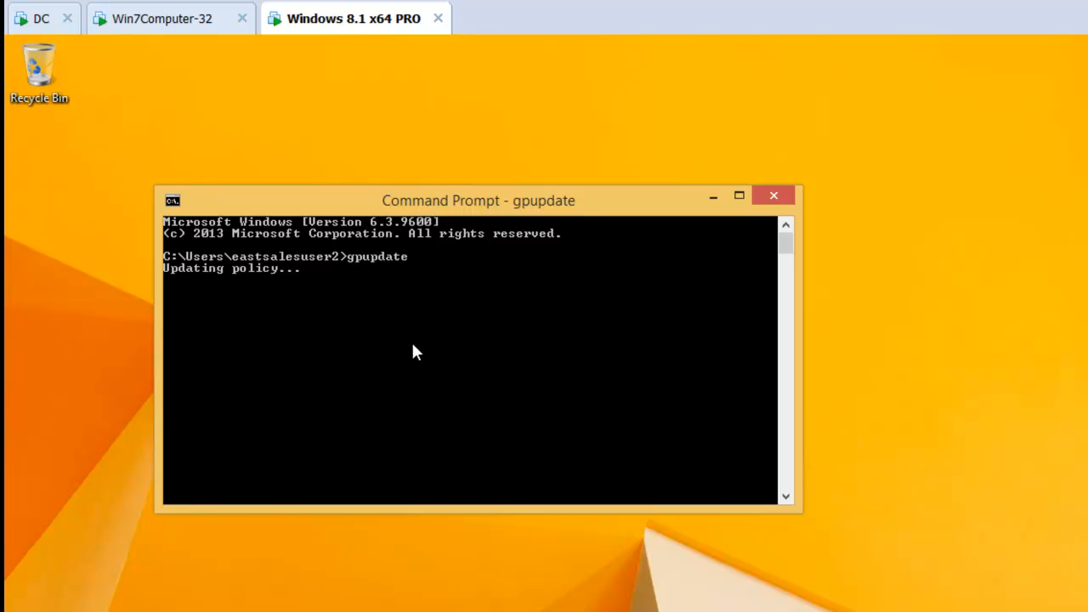
Back on Win7Computer-32, open Internet Explorer's security options and check the Local intranet zone's custom level settings
left_click(195, 27)
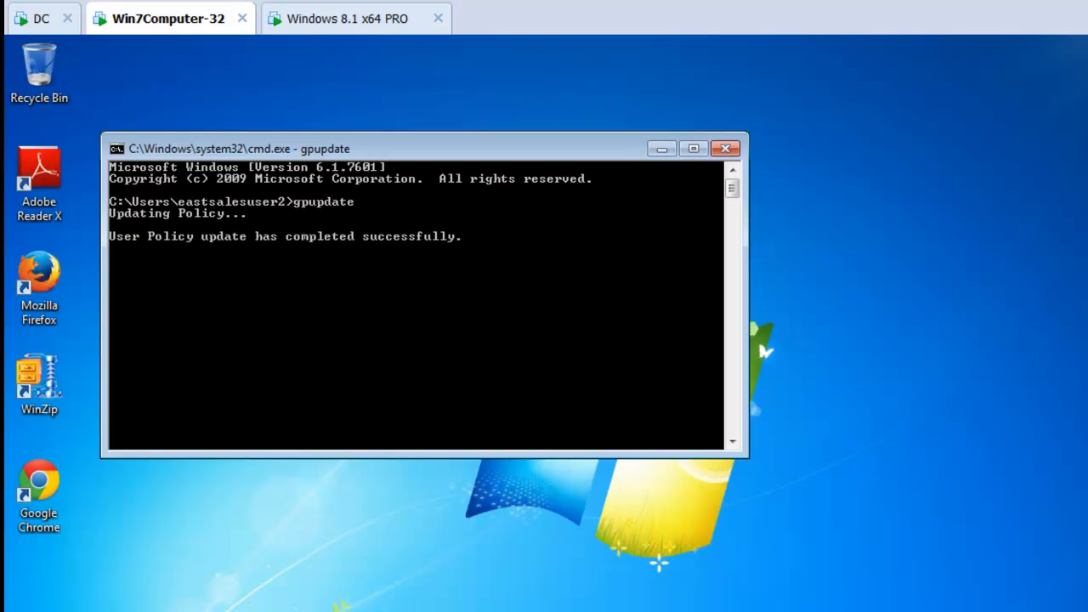
key("super")
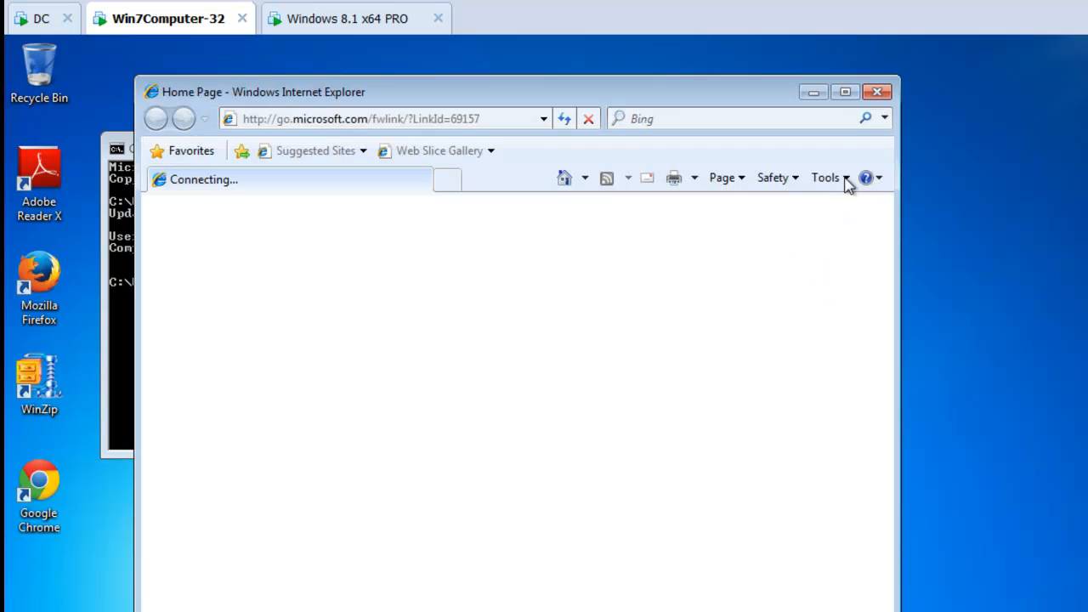
left_click(836, 182)
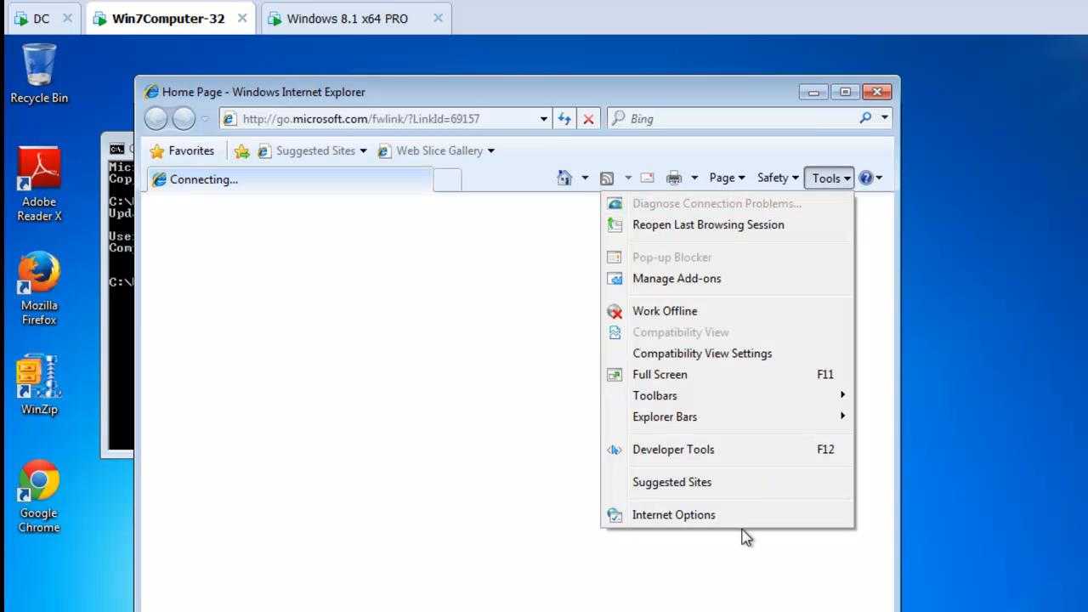
left_click(743, 521)
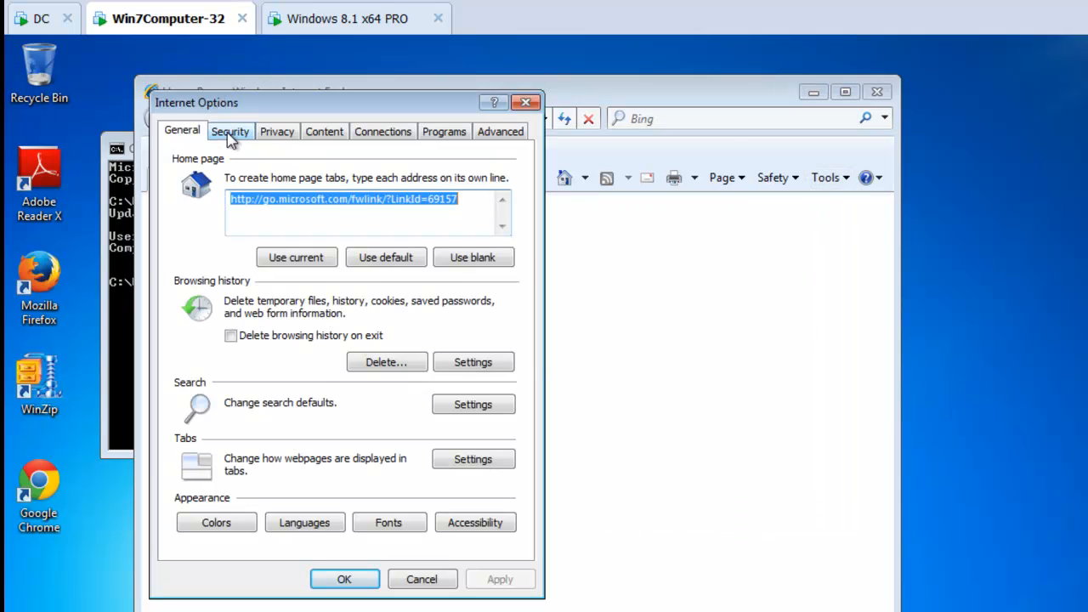
left_click(231, 135)
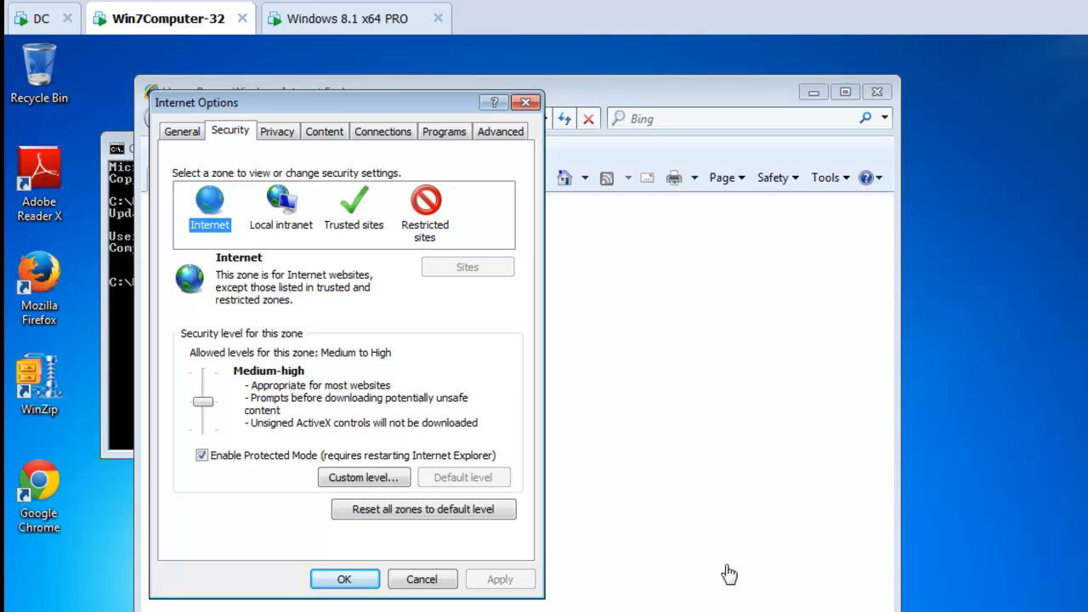
left_click(298, 226)
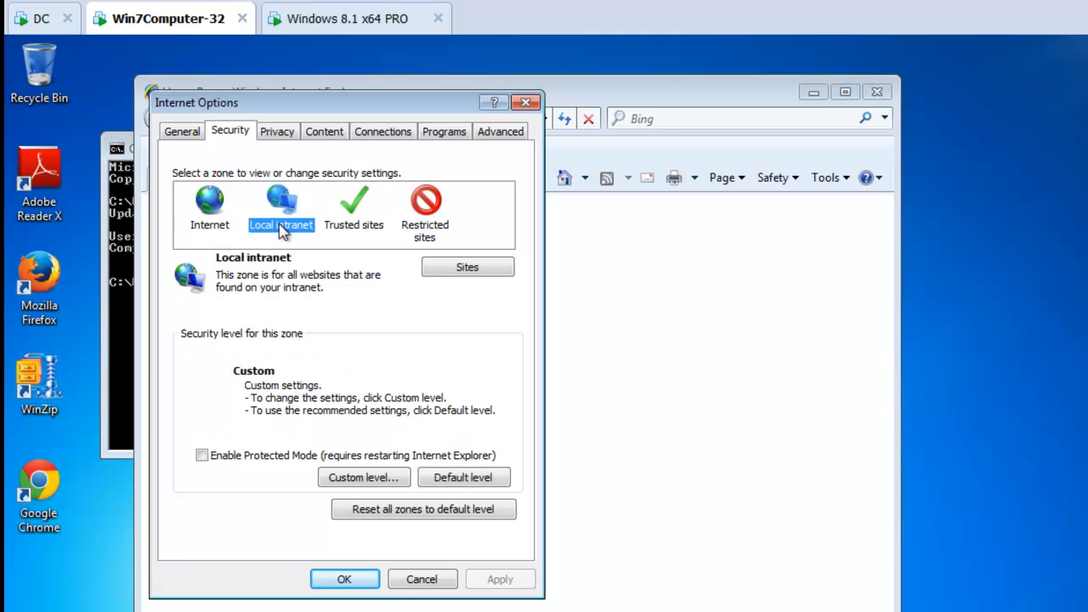
left_click(378, 479)
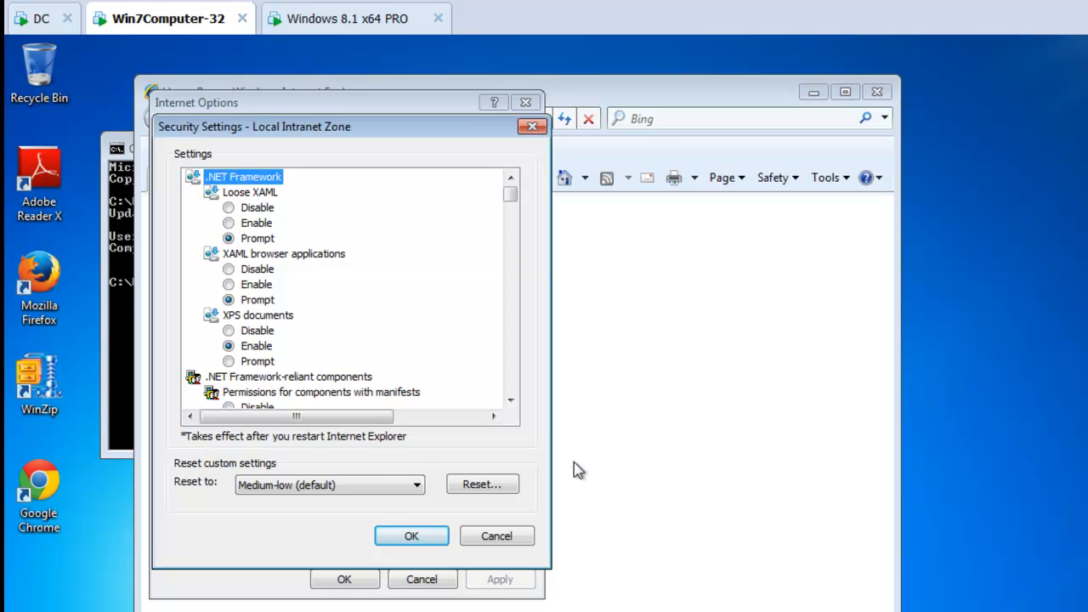
left_click(532, 126)
Check the website lists of the Trusted sites and Restricted sites zones
left_click(353, 219)
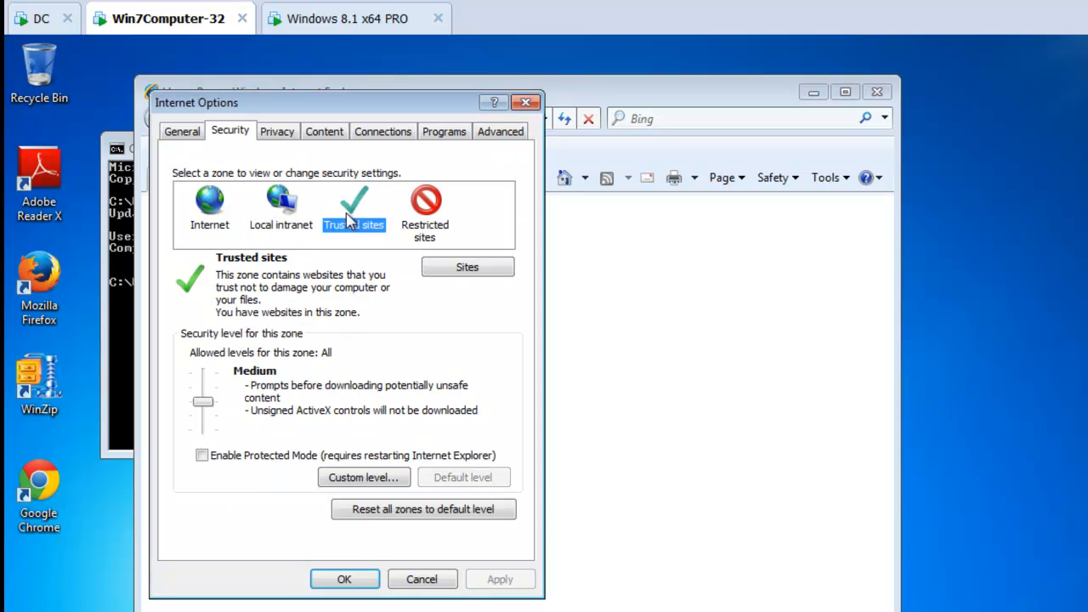
left_click(446, 270)
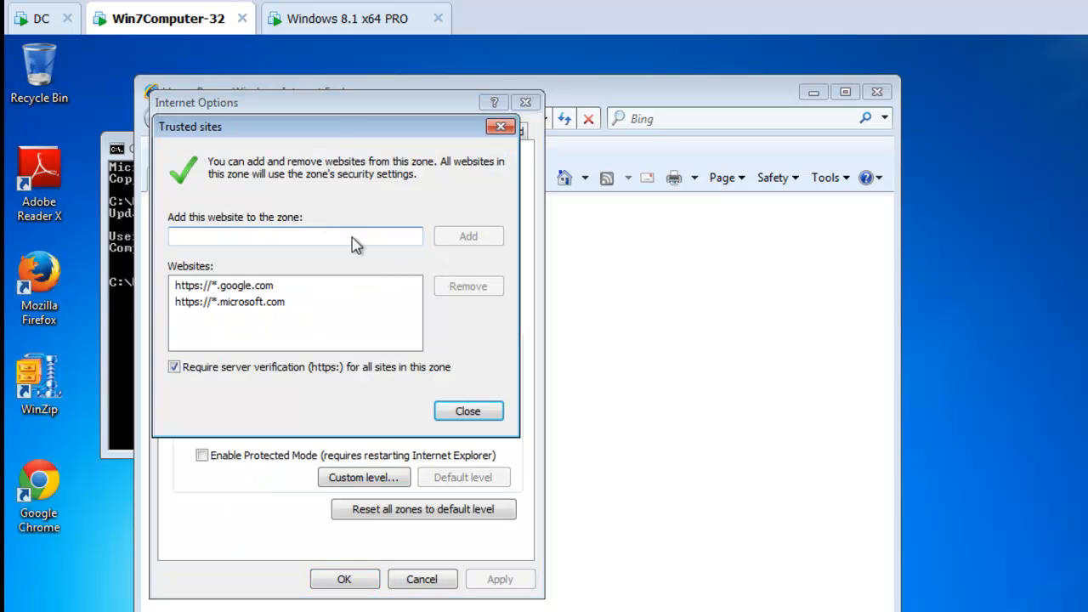
left_click_drag(335, 126, 753, 139)
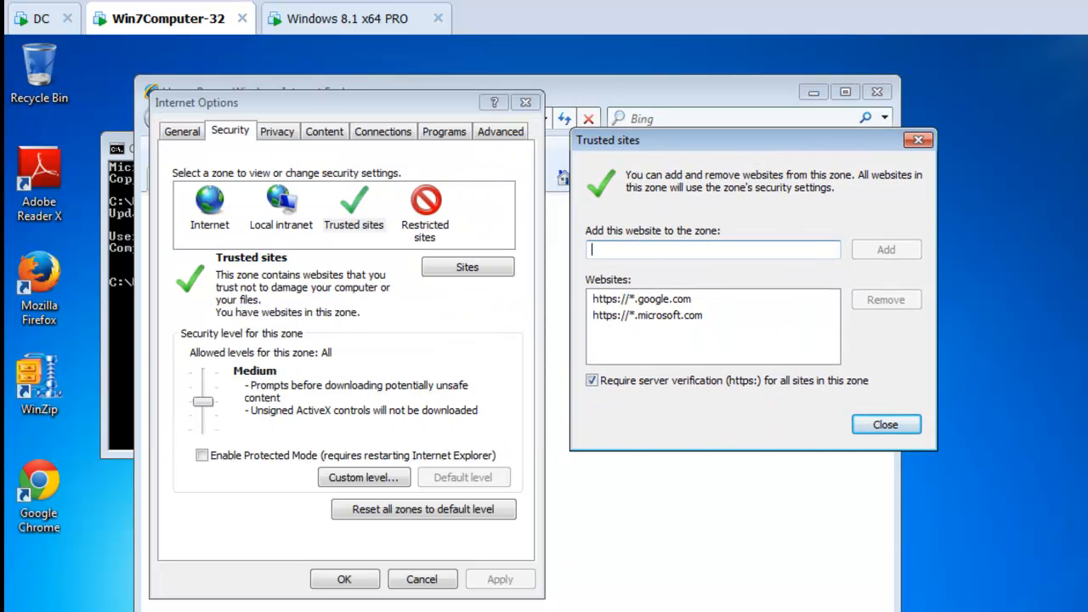
left_click(885, 427)
left_click(426, 211)
left_click(467, 267)
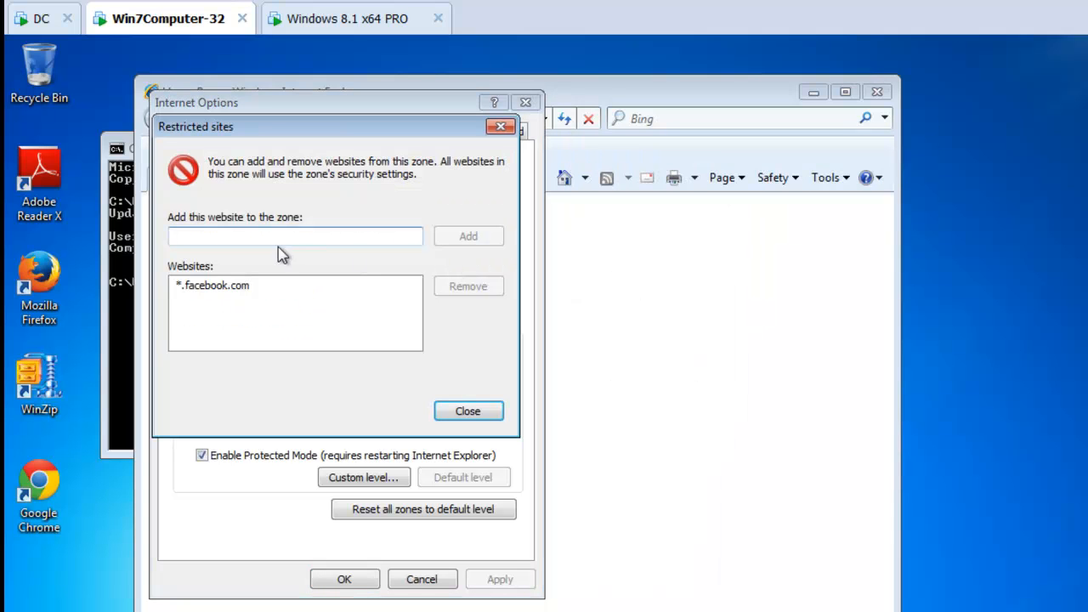
left_click(472, 417)
Check the advanced website list of the Local intranet zone, then cancel the zone's site settings
left_click(285, 208)
left_click(464, 270)
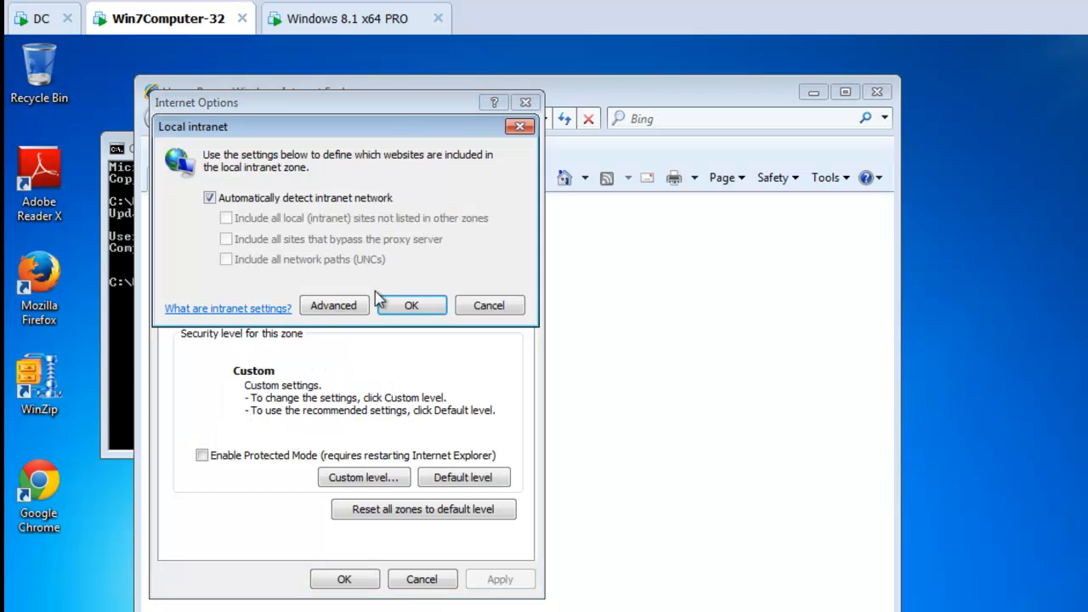
left_click(336, 306)
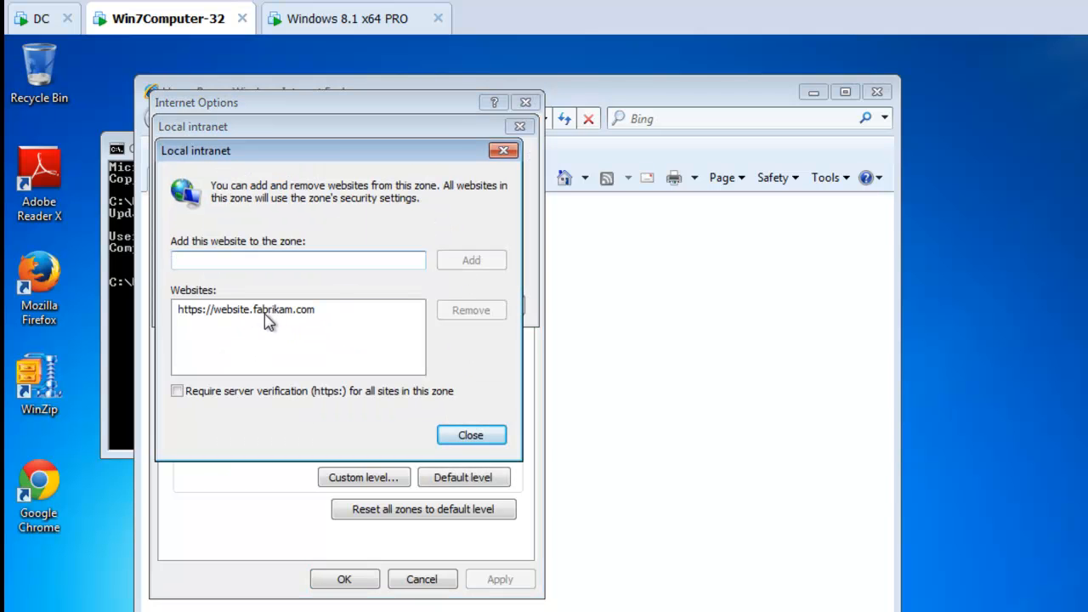
key("Return")
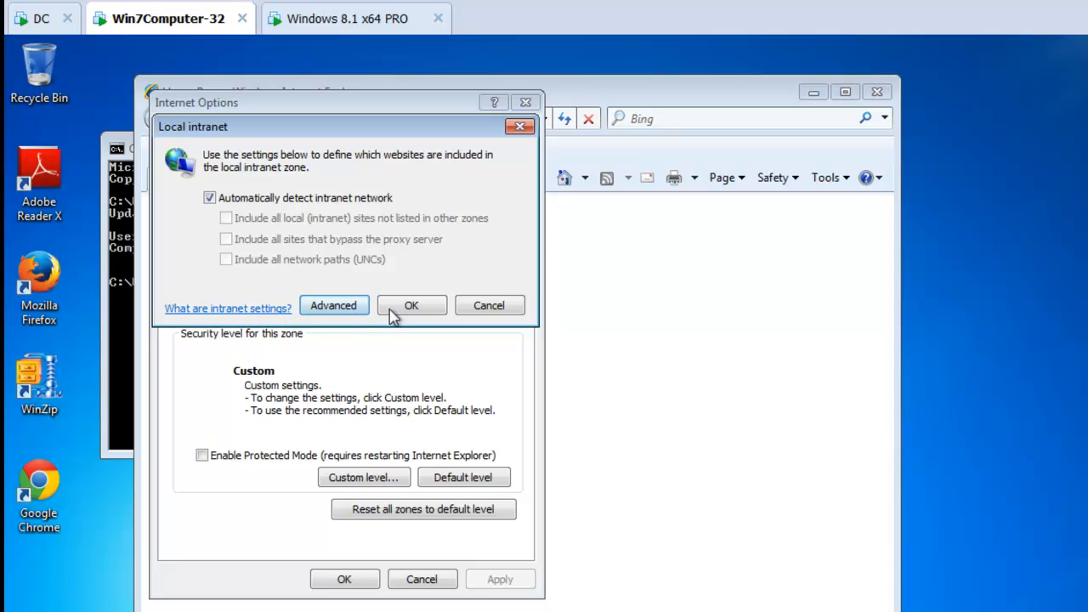
left_click(484, 305)
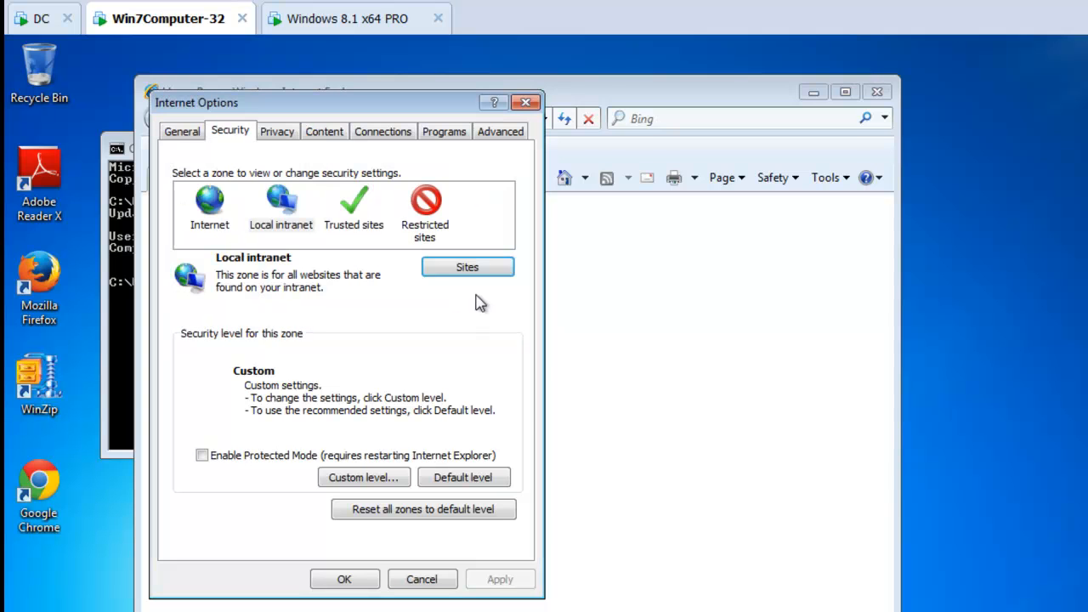
Close Internet Options, Internet Explorer and the command prompt
left_click(526, 103)
left_click(878, 92)
left_click(725, 148)
On DC, open the Internet Explorer 8 and Later policy entry's security settings and set the Site to Zone Assignment mode to MERGE
left_click(30, 18)
double_click(607, 189)
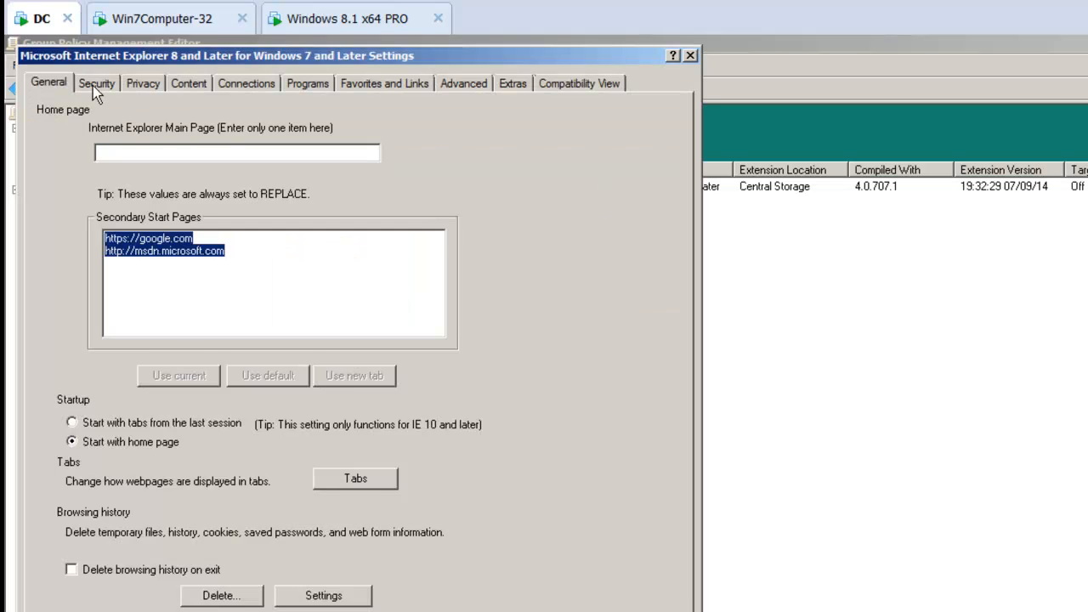
left_click(96, 84)
left_click_drag(531, 141, 483, 143)
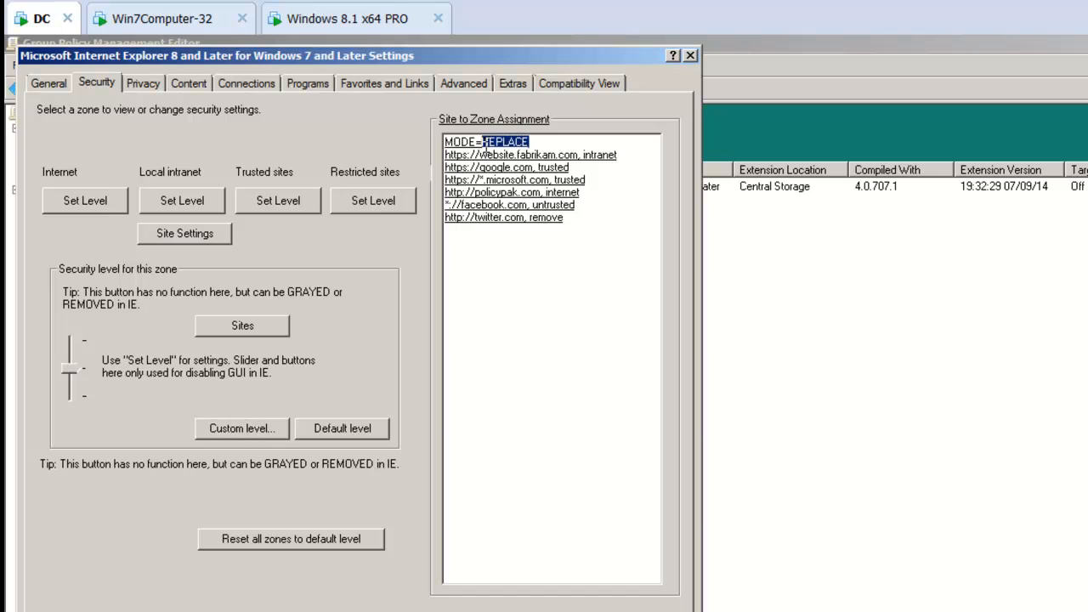
type("MERGE")
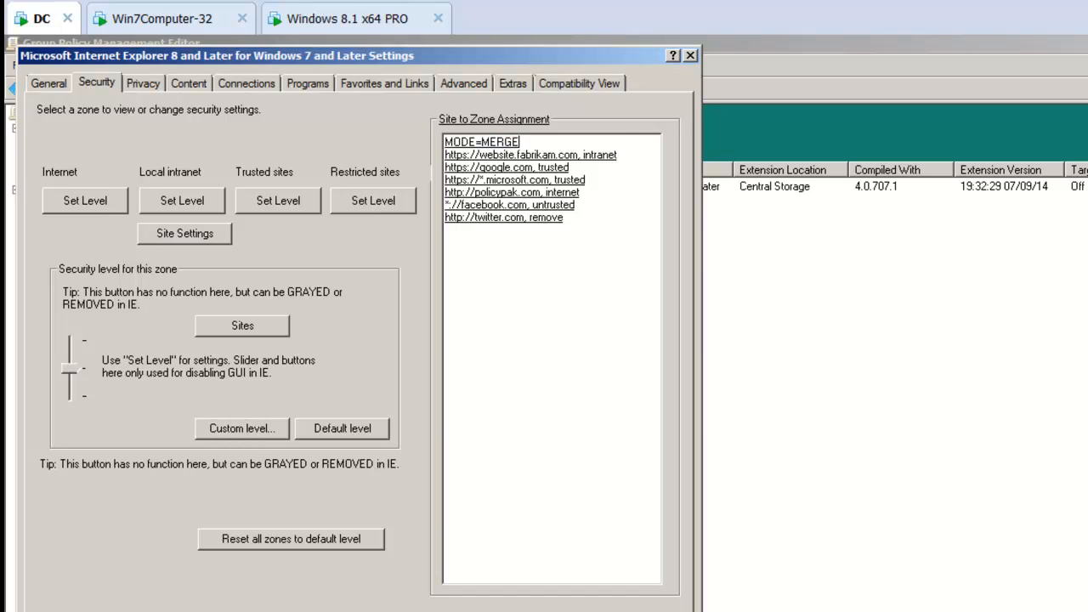
key("Return")
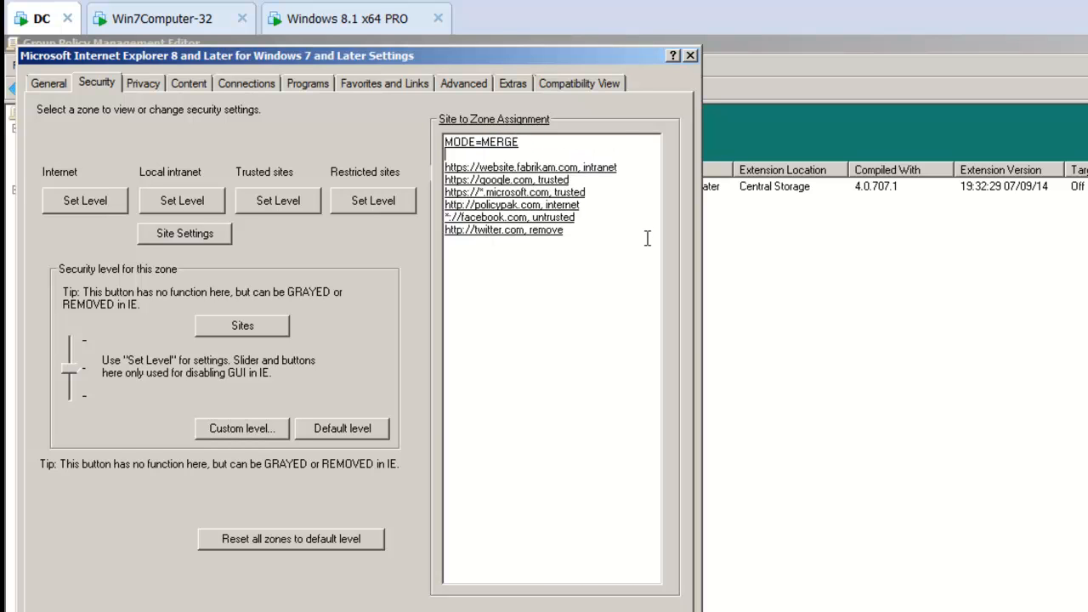
key("BackSpace")
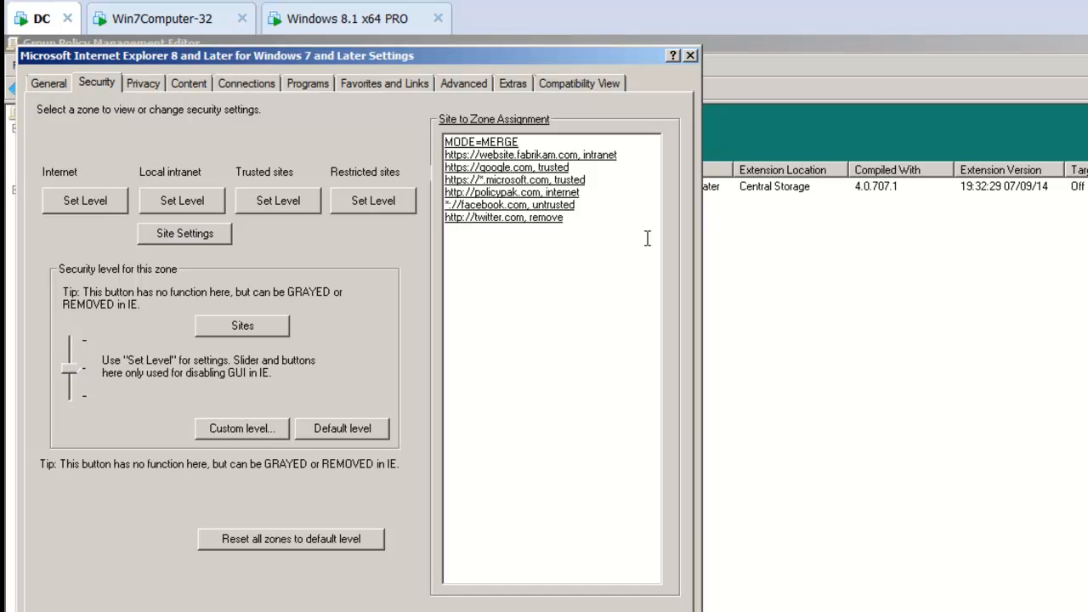
key("Return")
key("Up")
type("h")
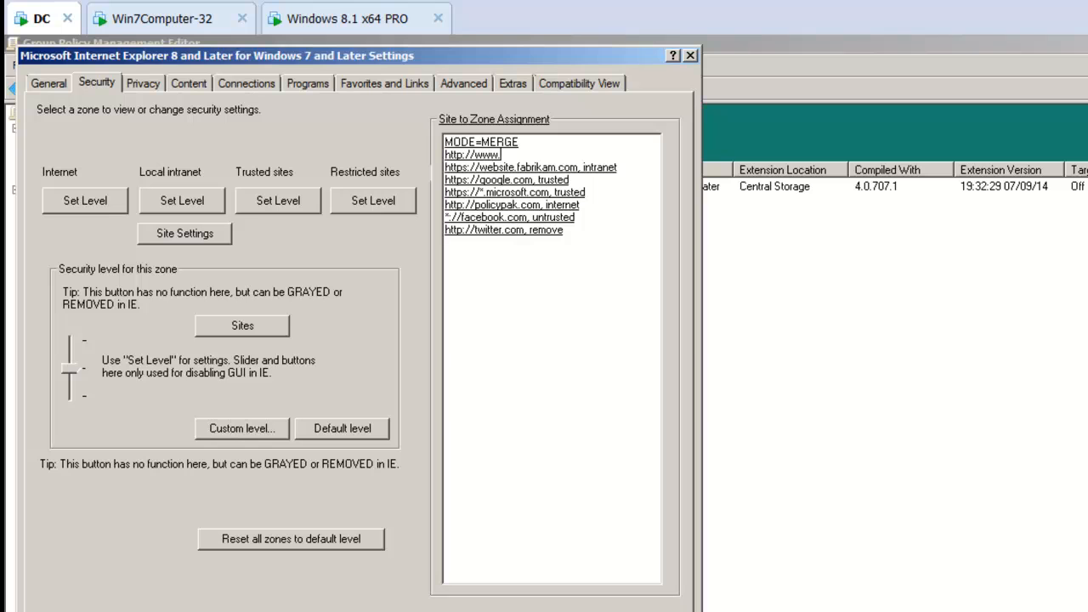
type("ttp://www.policypak.com,int")
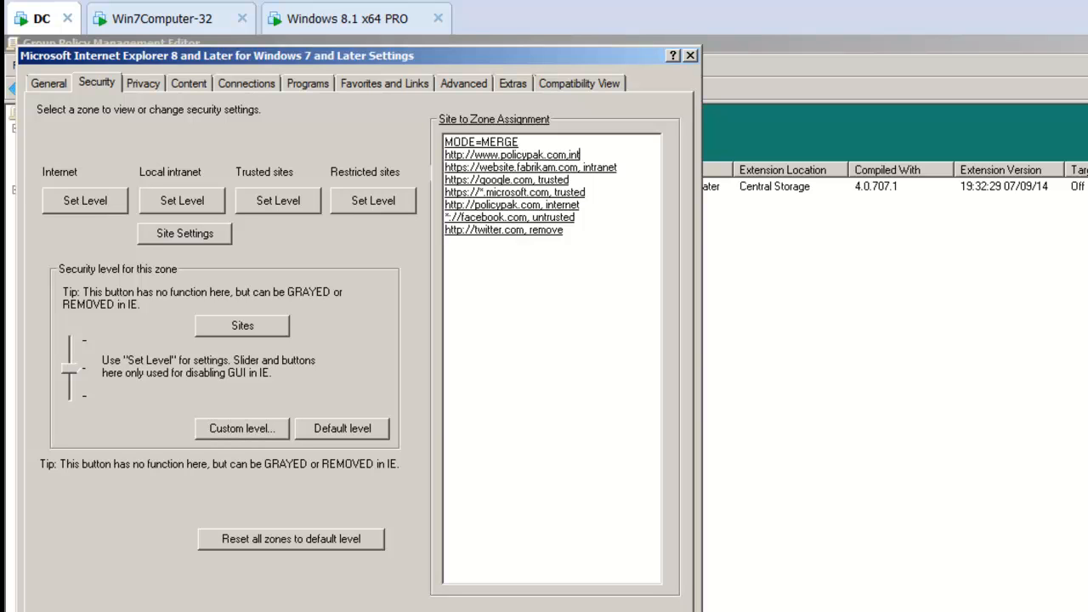
type("ranet")
key("Return")
key("shift+Down")
key("shift+Down")
key("shift+Down")
key("shift+Down")
key("shift+Down")
key("shift+Down")
key("shift+Down")
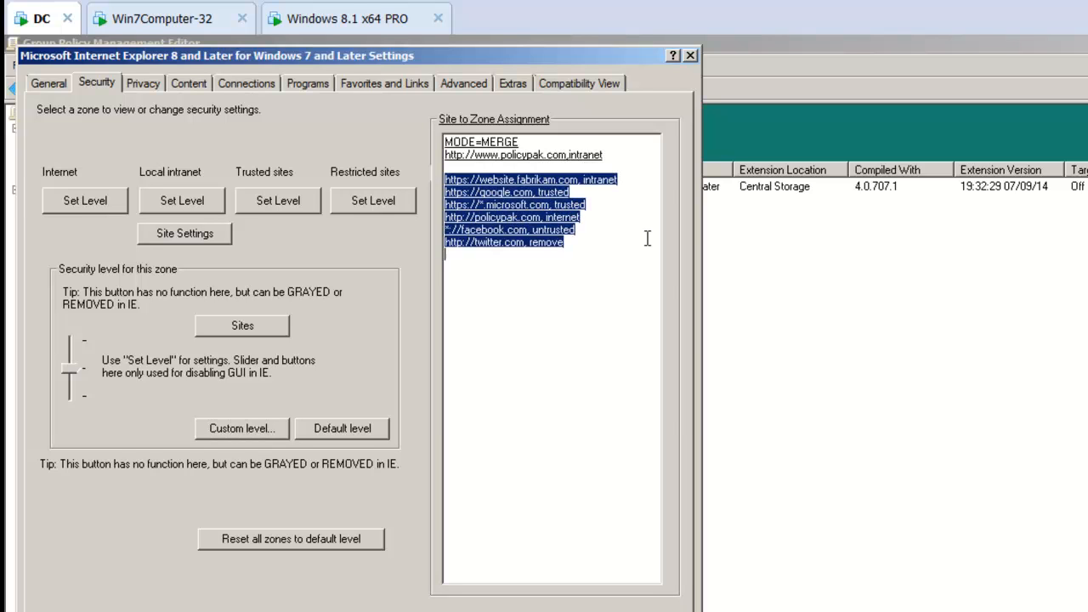
key("Delete")
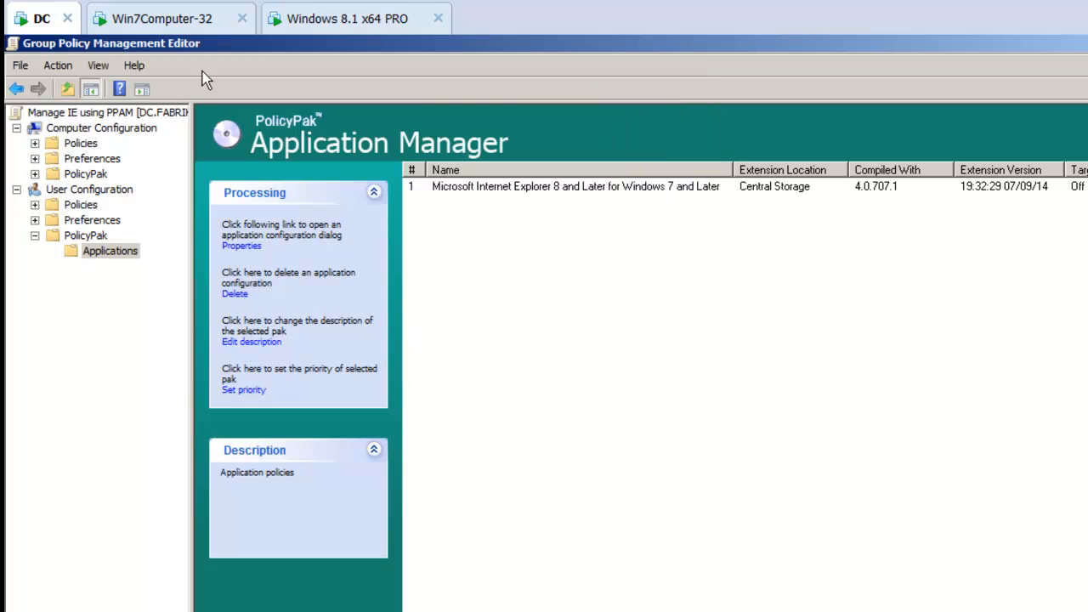
On Win7Computer-32, open a command prompt and refresh Group Policy with gpupdate
left_click(187, 19)
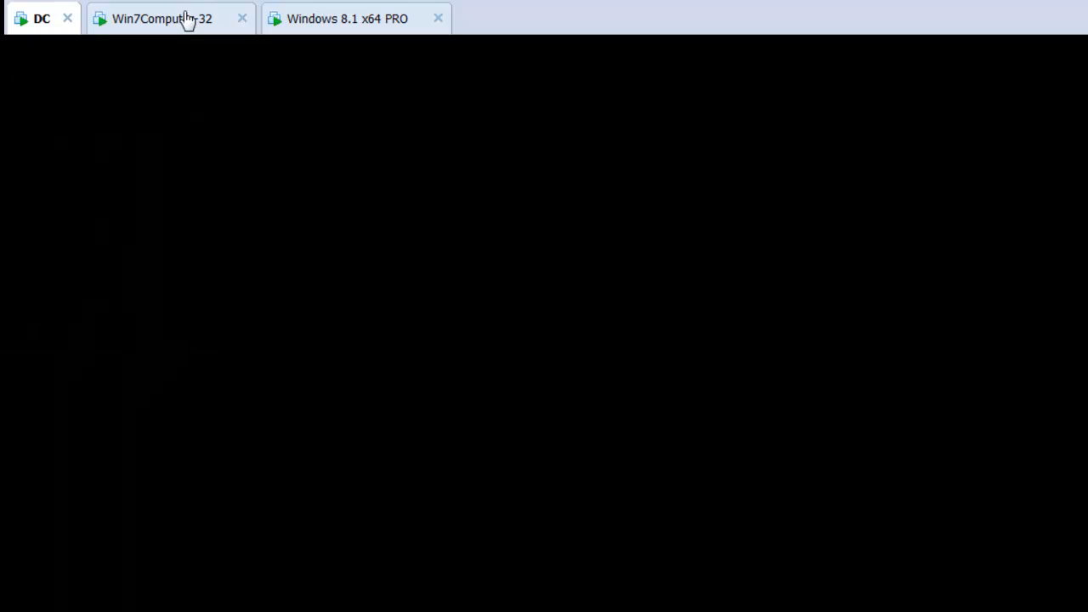
key("super")
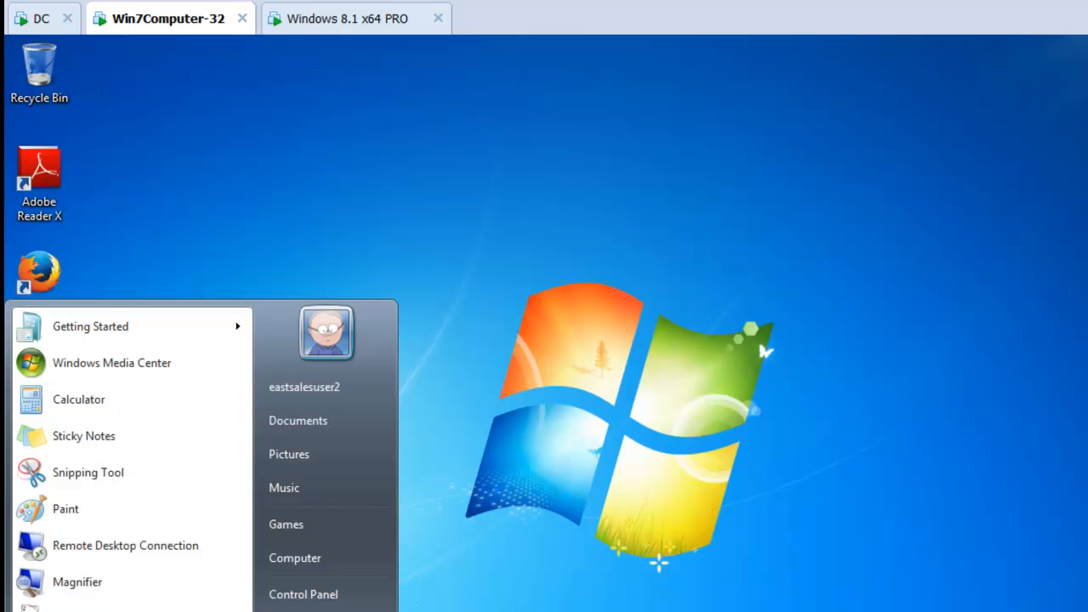
type("cmd")
key("Return")
type("gpupdate")
key("Return")
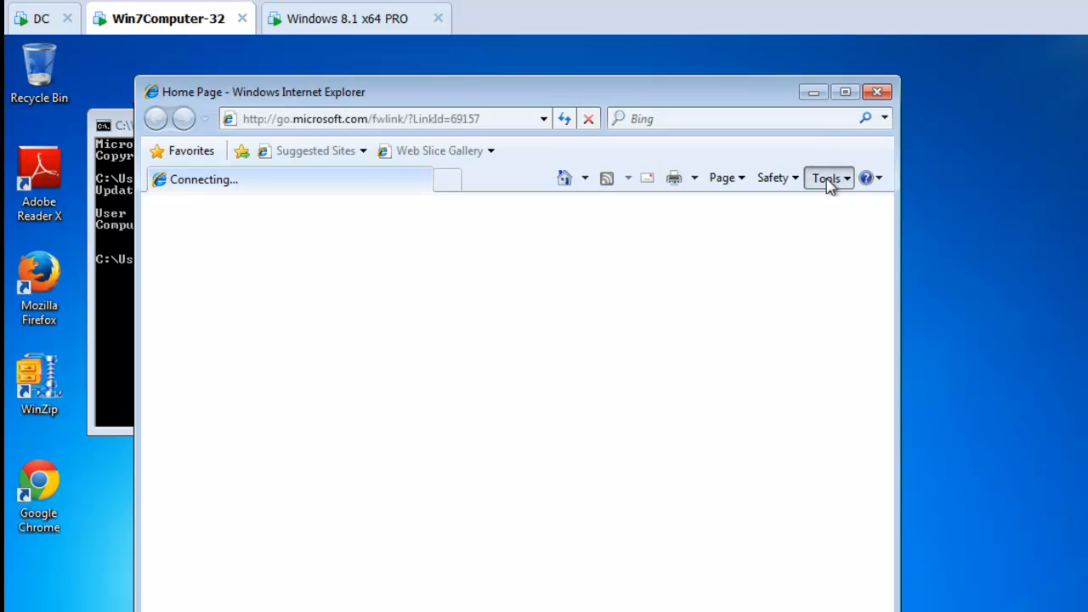
Open Internet Explorer's security options and check the Local intranet zone's advanced website list for the merged entries
left_click(829, 180)
left_click(714, 518)
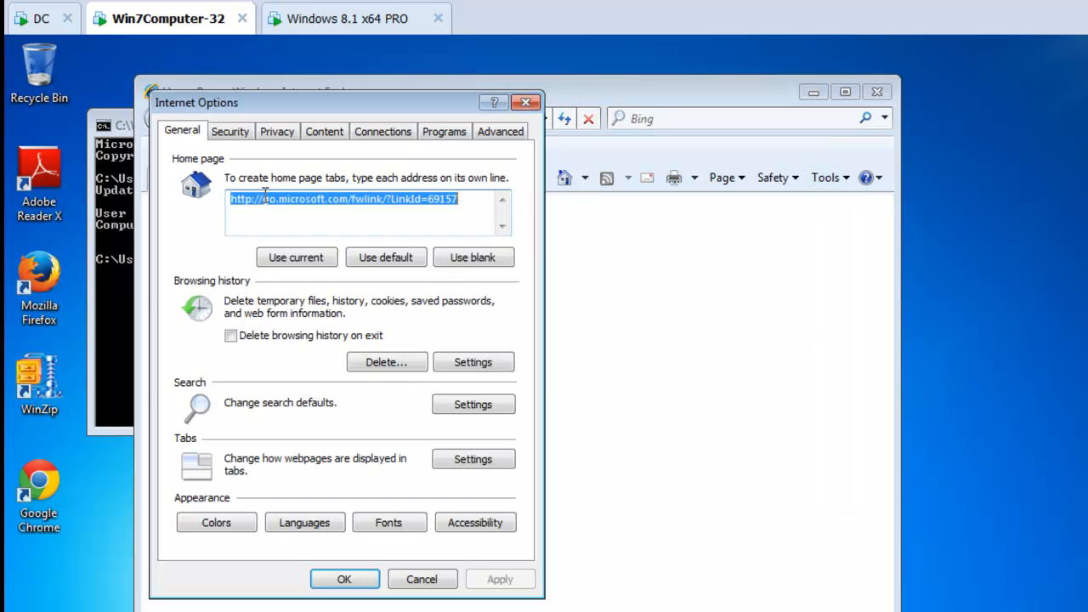
left_click(229, 132)
left_click(300, 226)
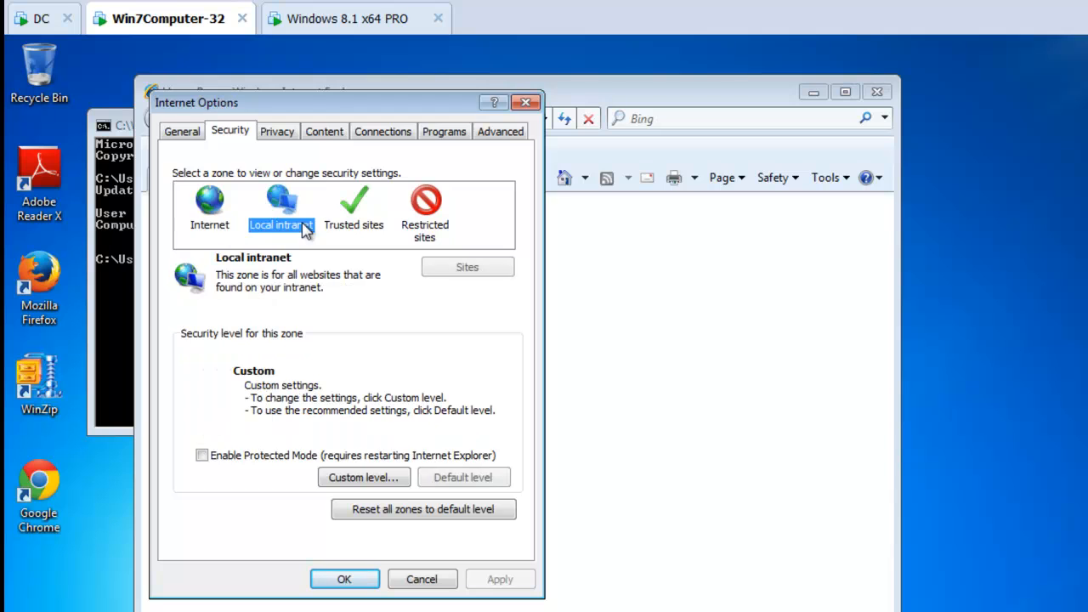
left_click(469, 268)
left_click(335, 308)
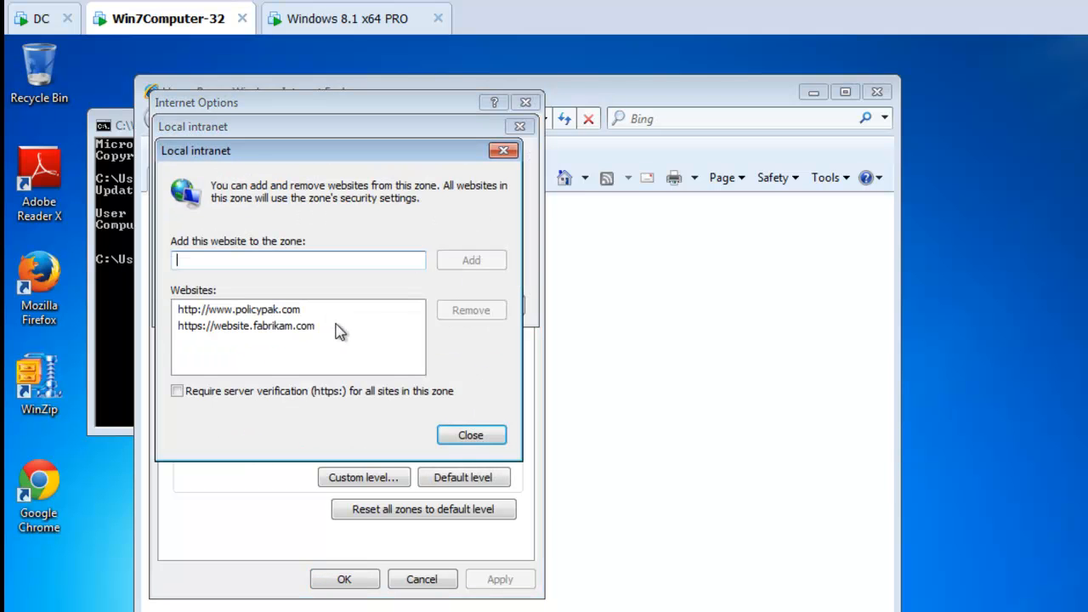